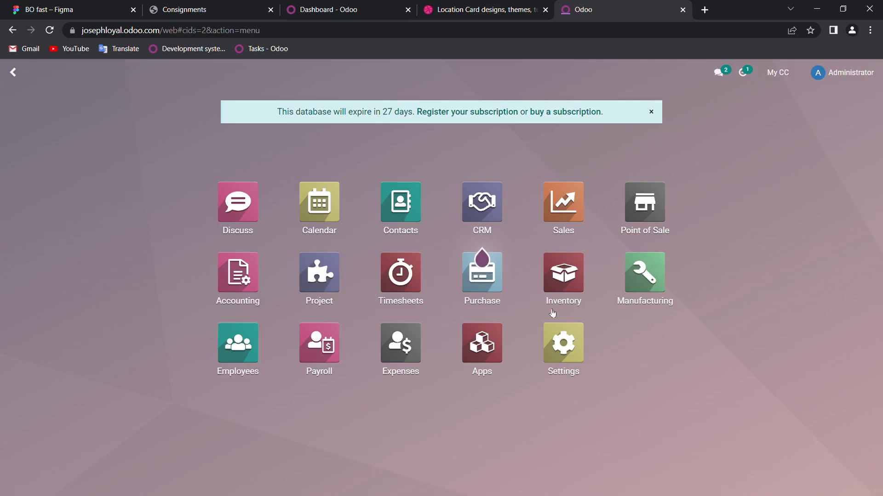
- Open the chart of accounts in Accounting and search its accounts for "ifrs 16"
click(234, 272)
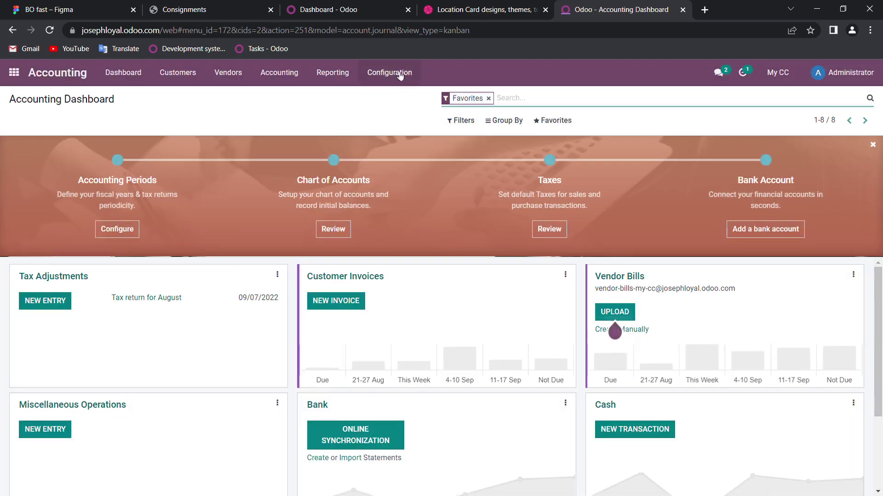
click(400, 75)
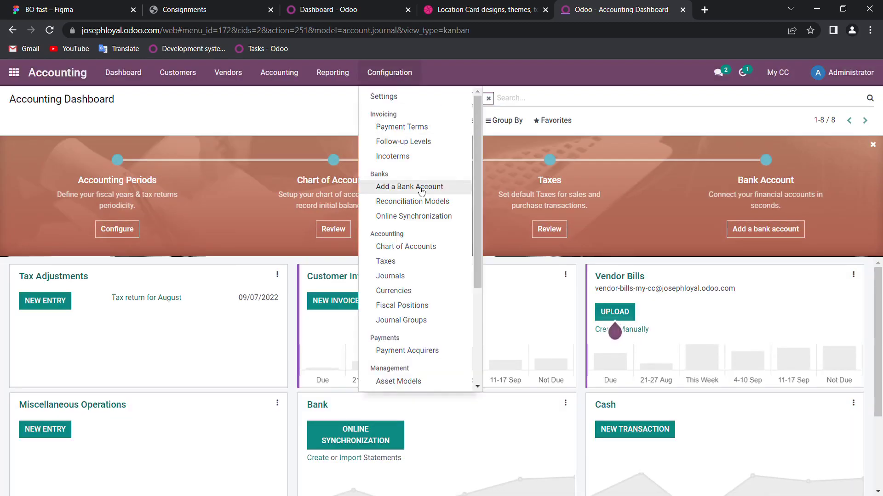
click(420, 251)
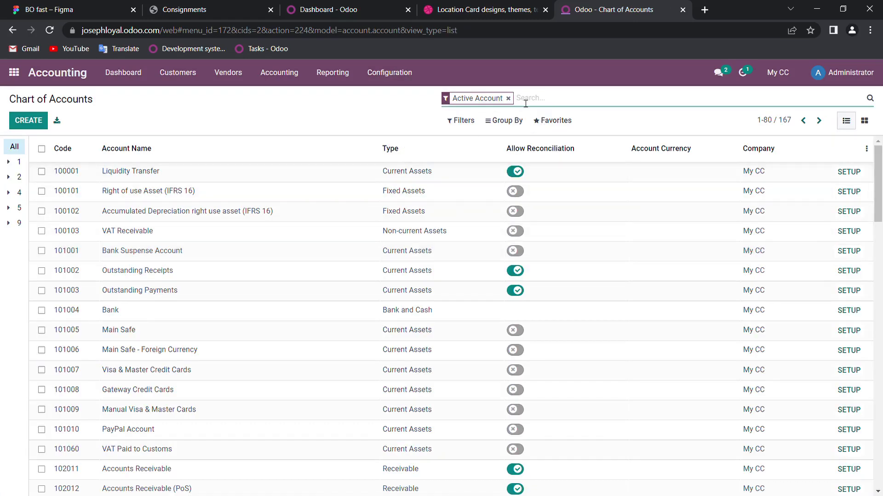
text(ifrs)
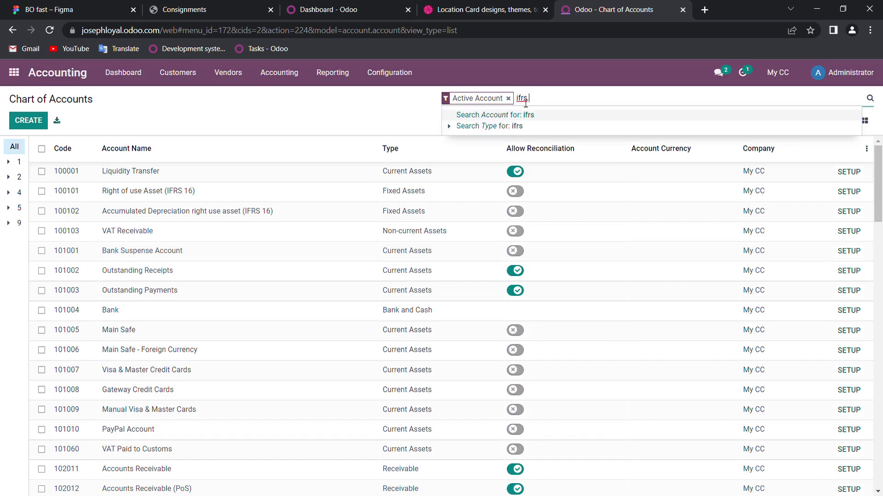
text( 16)
key(Return)
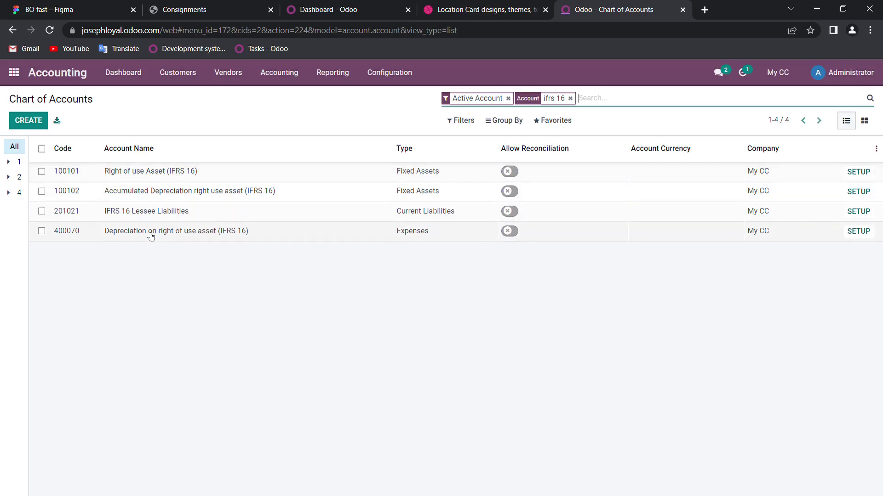
click(45, 232)
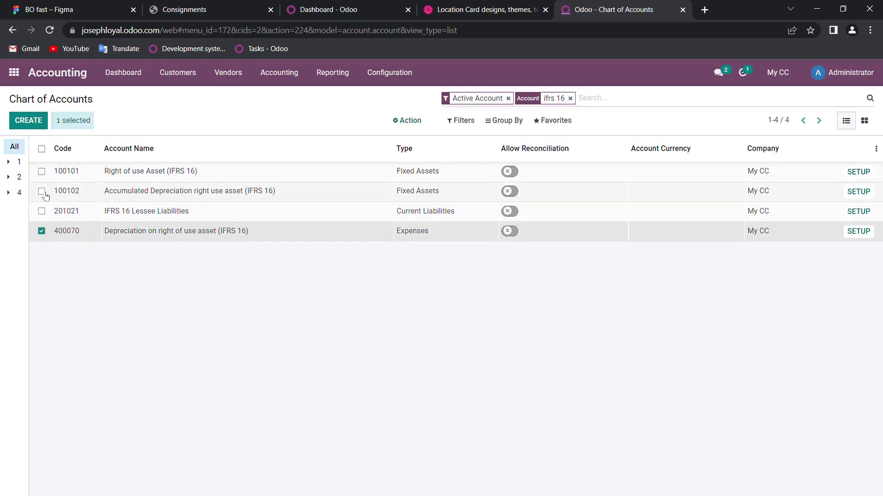
click(41, 231)
click(42, 211)
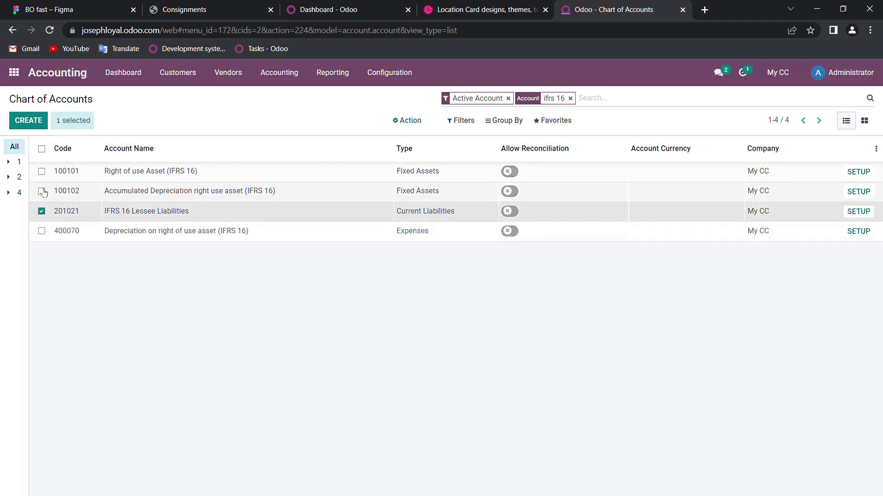
click(41, 191)
click(42, 172)
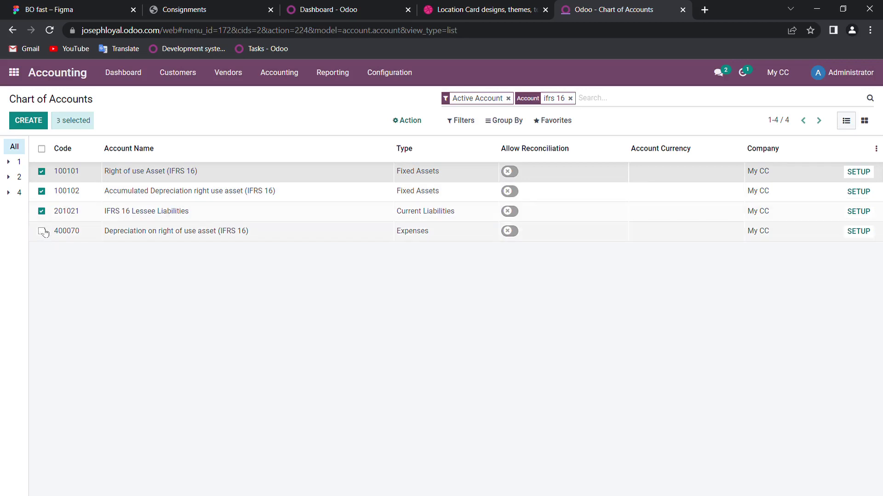
click(41, 211)
click(41, 191)
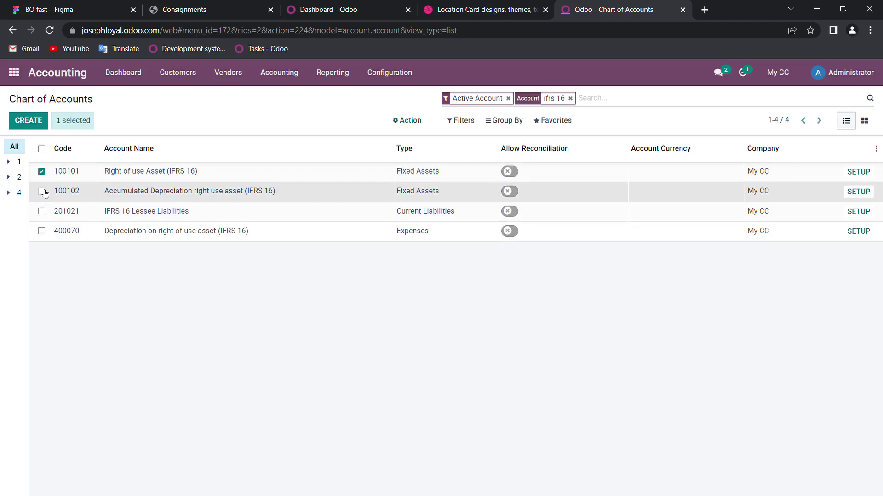
click(41, 172)
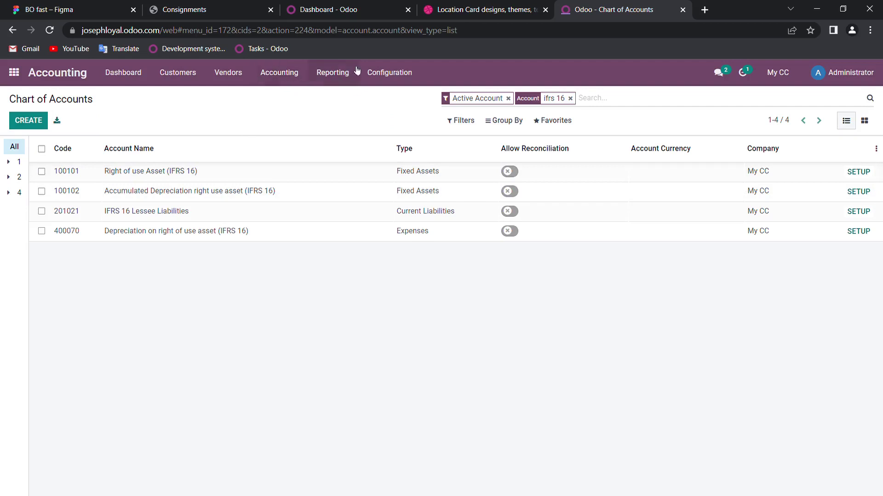
- Open the asset model Assets (IFRS16) for editing and review its depreciation method settings
click(393, 73)
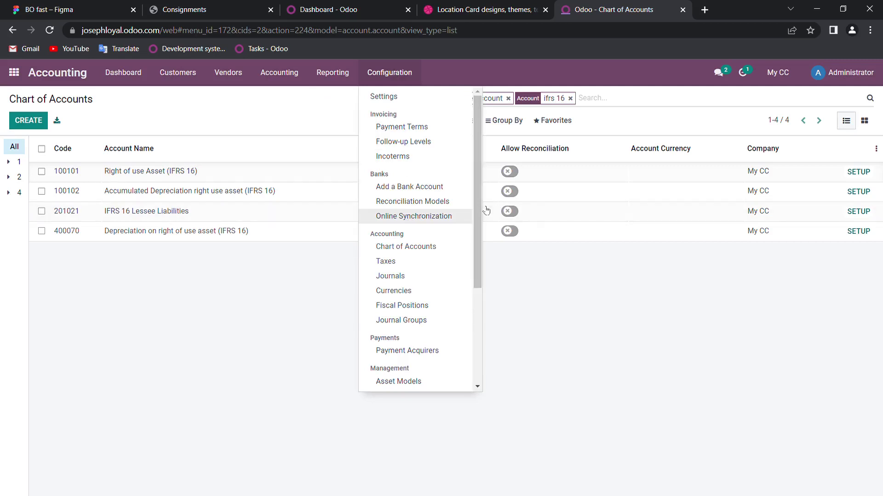
click(409, 385)
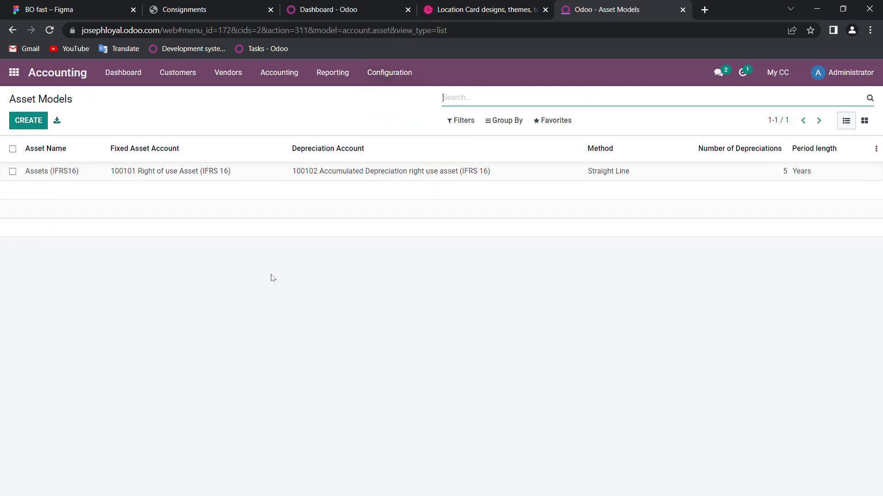
click(53, 175)
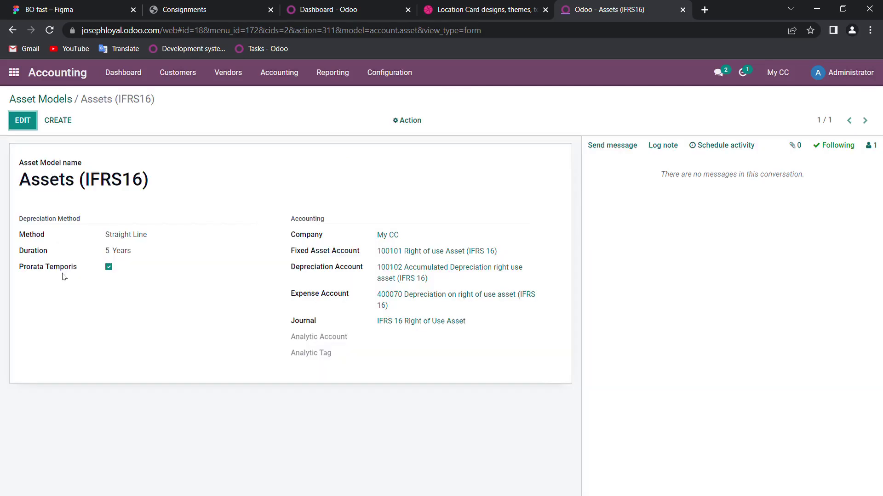
click(32, 120)
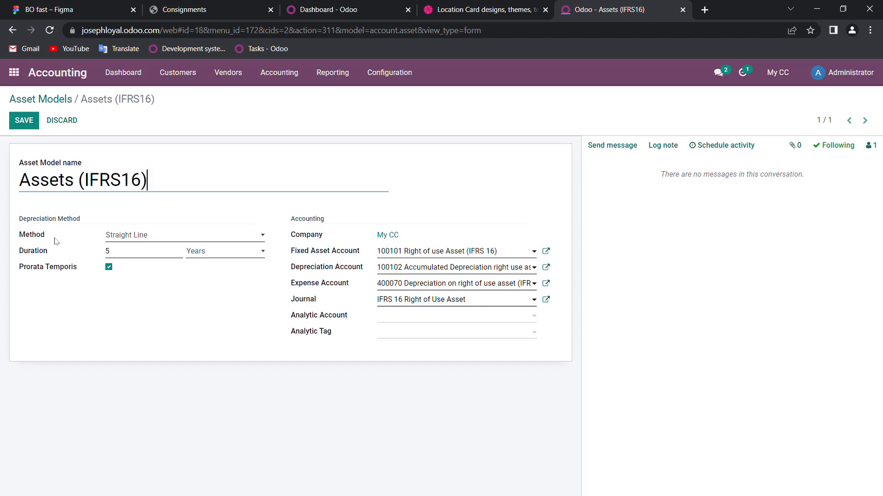
click(175, 238)
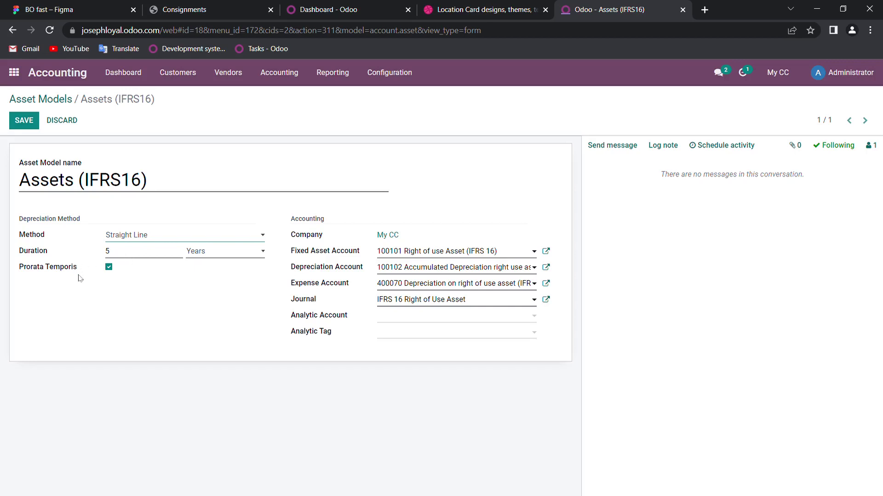
mouse_move(78, 277)
- Review the asset model's linked fixed asset, depreciation and expense accounts, saving each account record
click(549, 253)
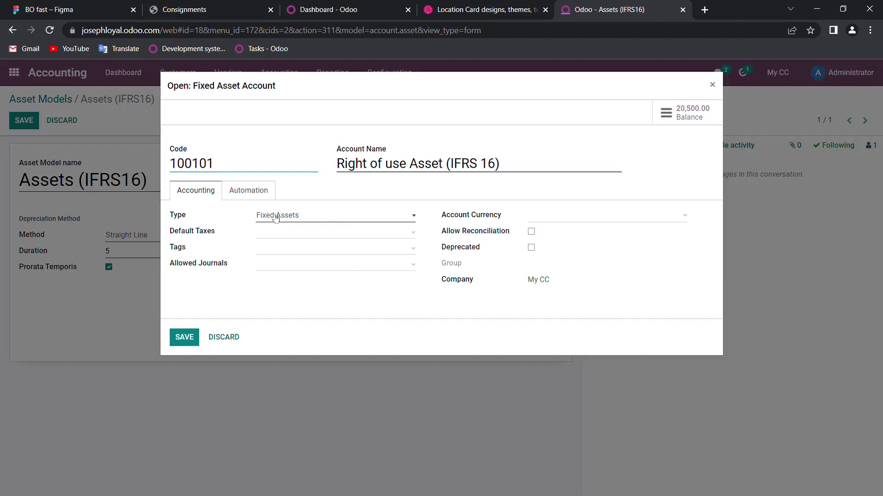
click(185, 337)
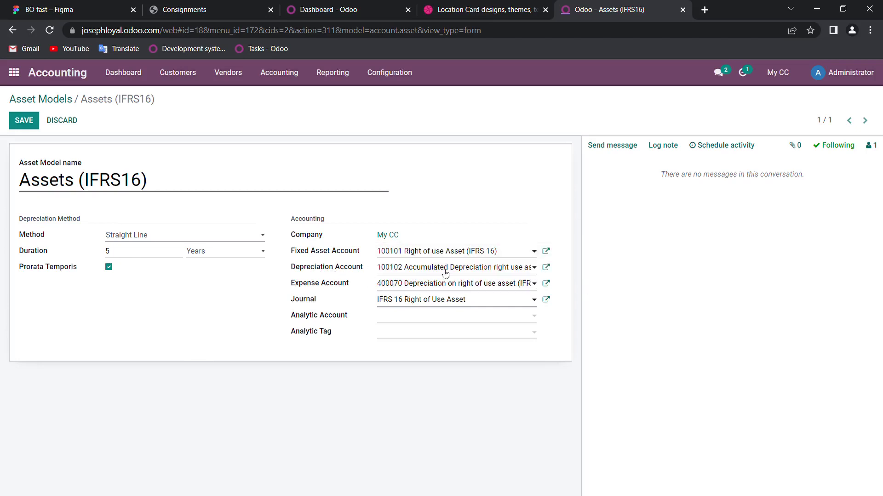
click(546, 268)
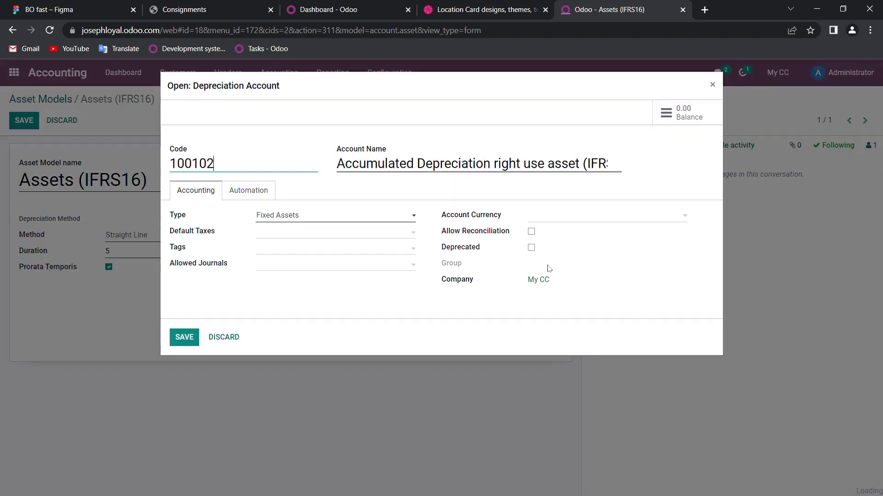
click(185, 339)
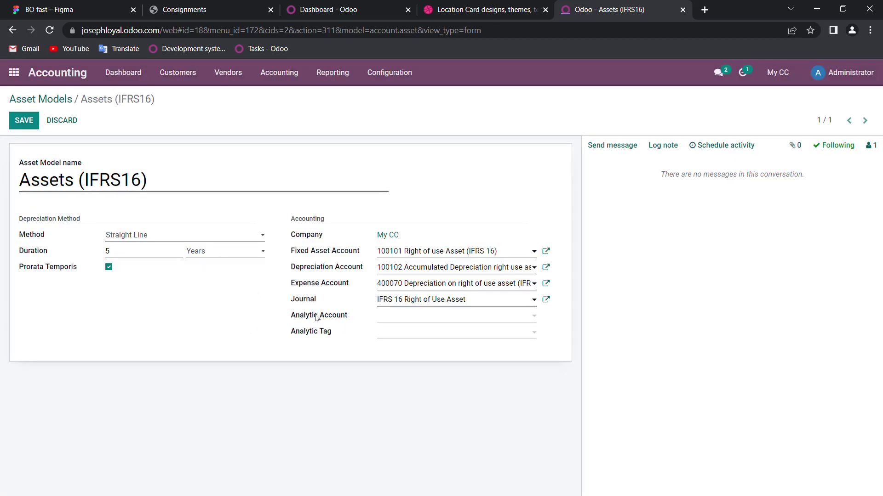
click(547, 284)
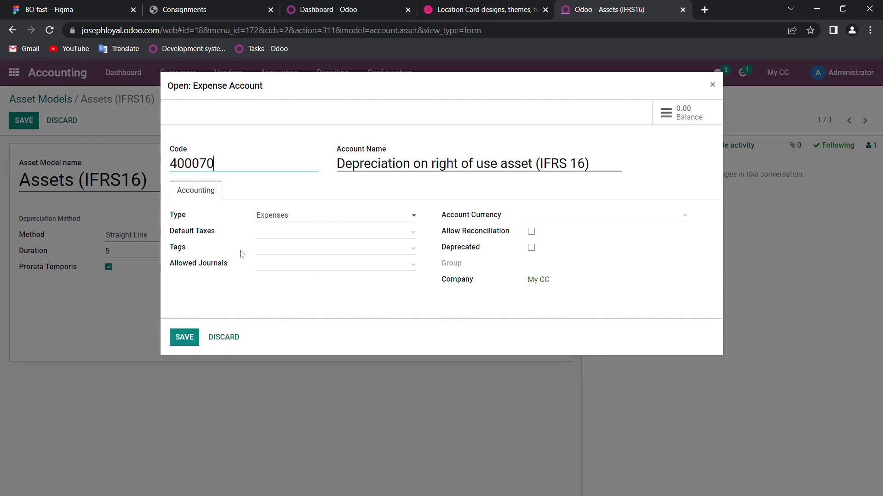
click(184, 337)
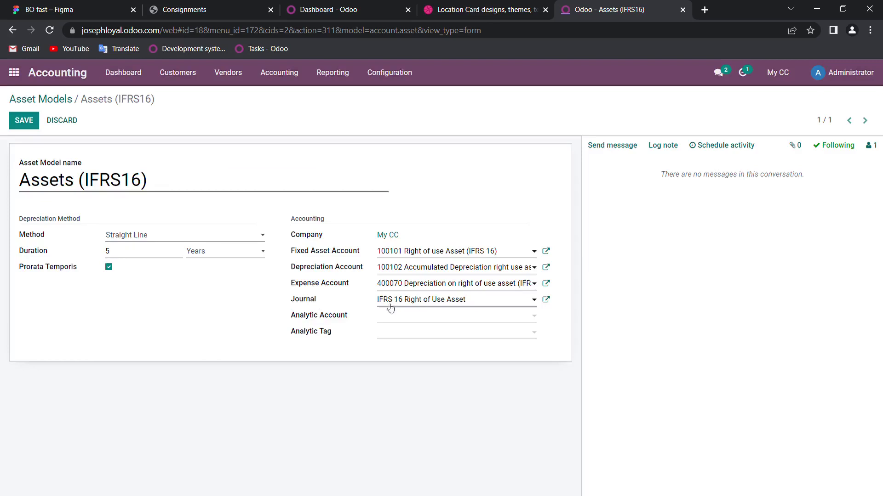
- Set the asset model's journal to IFRS 16 Right of Use Asset and save the model
click(491, 305)
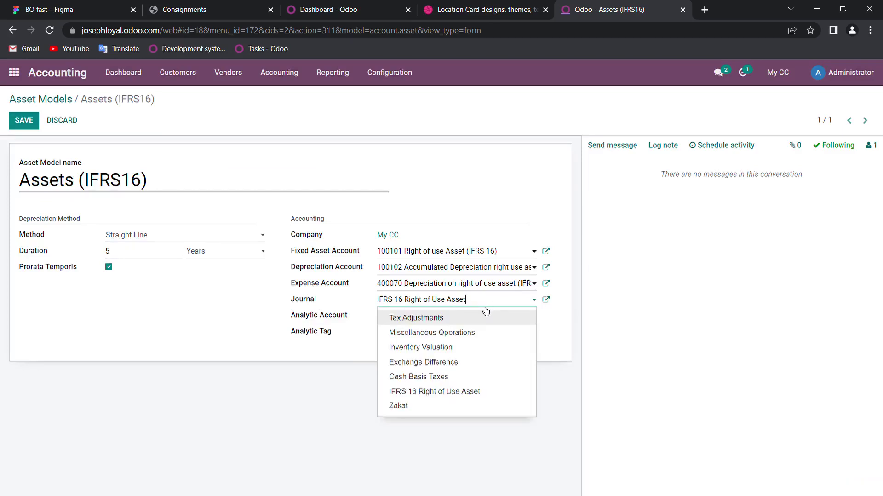
click(421, 392)
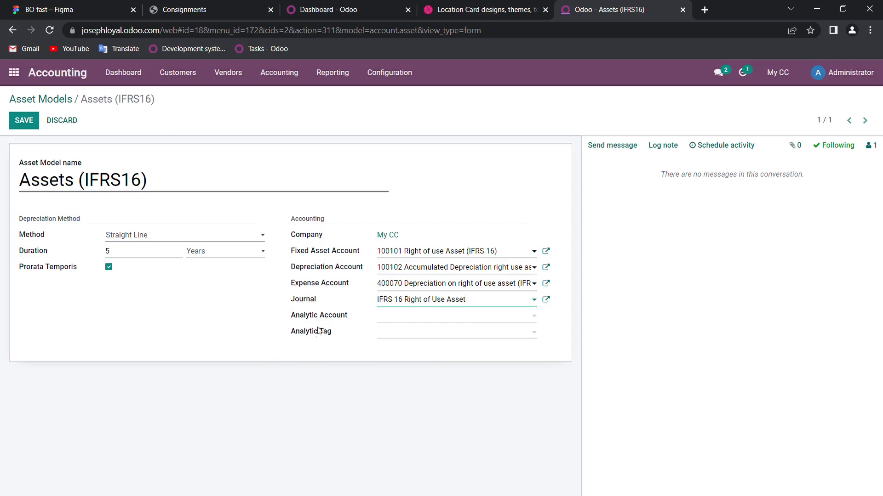
click(25, 121)
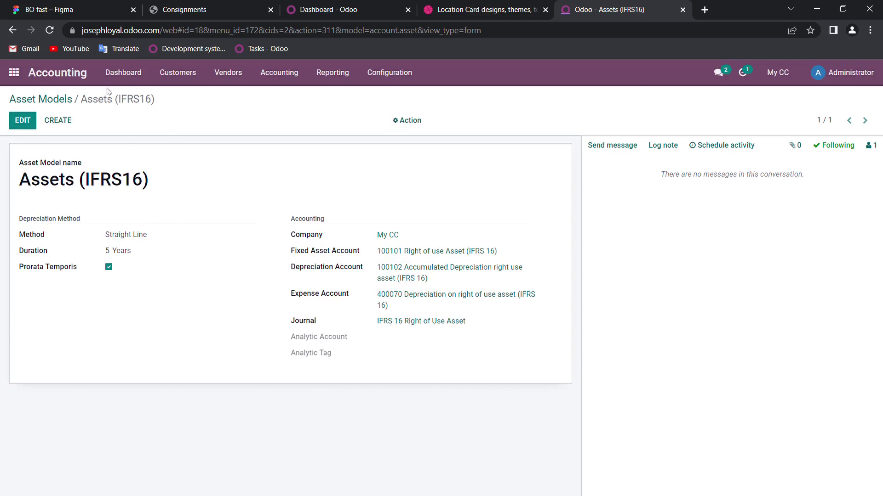
- Open the posted journal entry IFRS/2022/08/0001 from the journal entries list
click(276, 78)
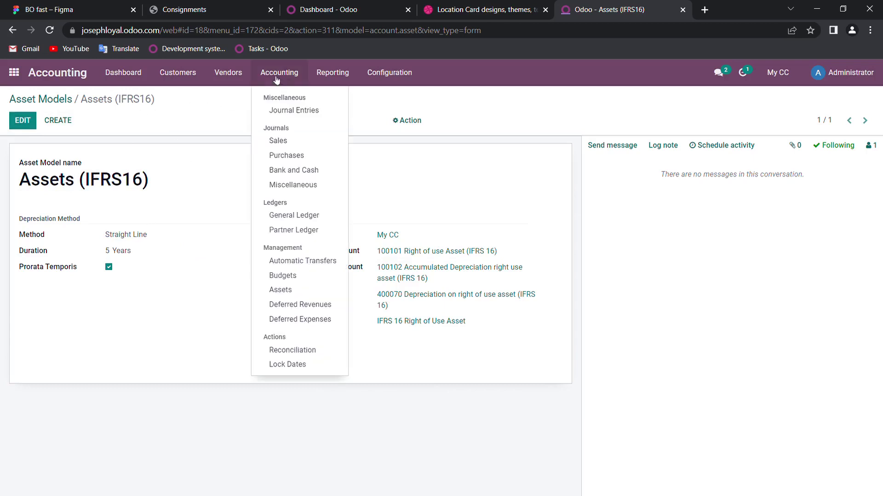
click(282, 110)
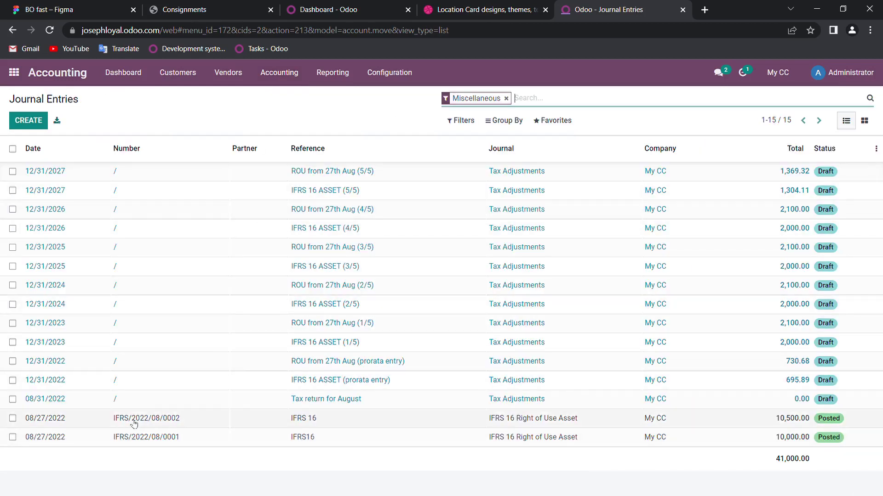
click(66, 436)
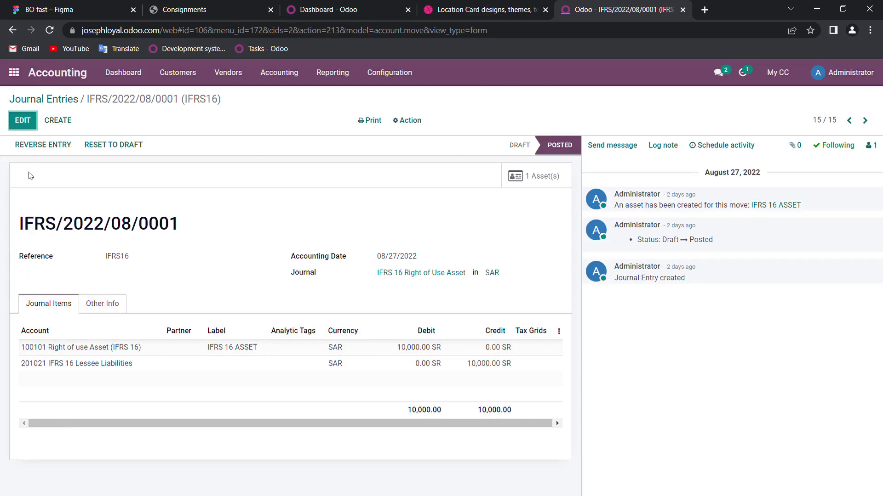
- Inspect the entry's IFRS 16 Right of Use Asset journal record and return to the journal entries list
click(26, 122)
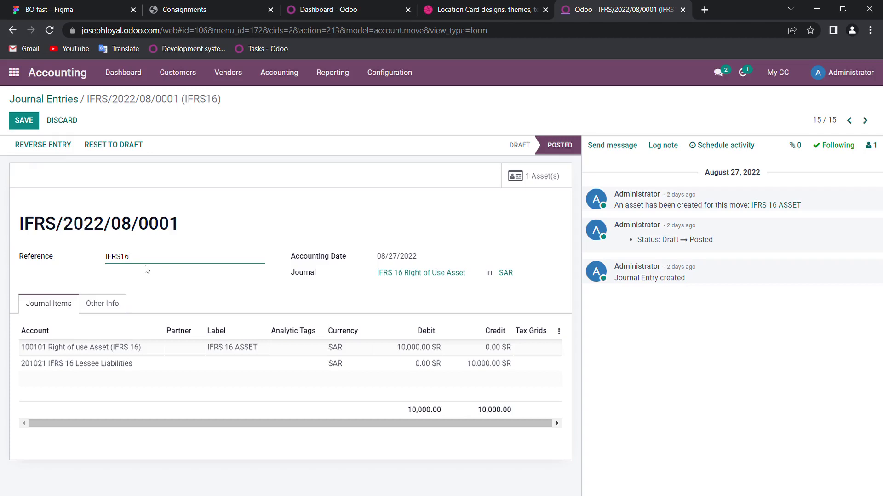
click(408, 274)
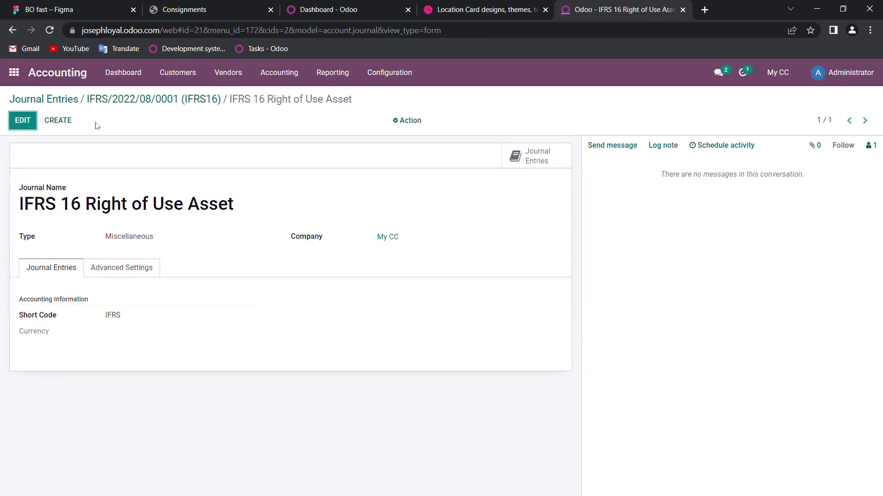
click(158, 102)
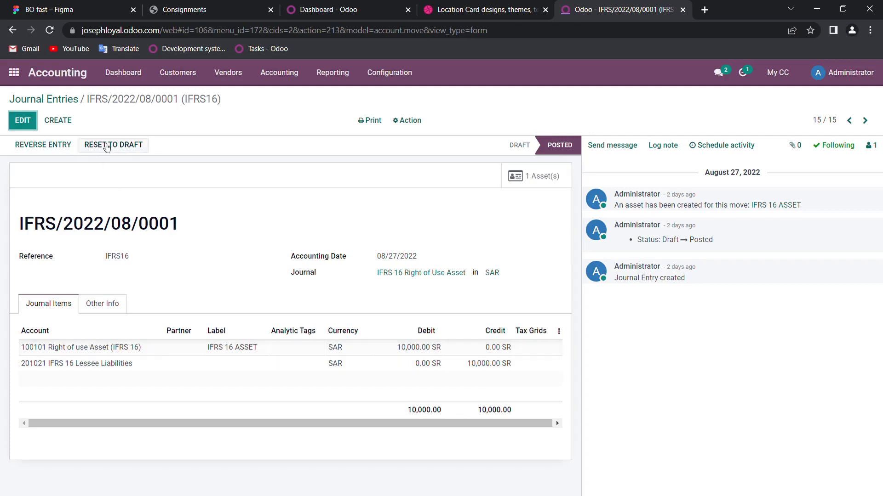
click(51, 100)
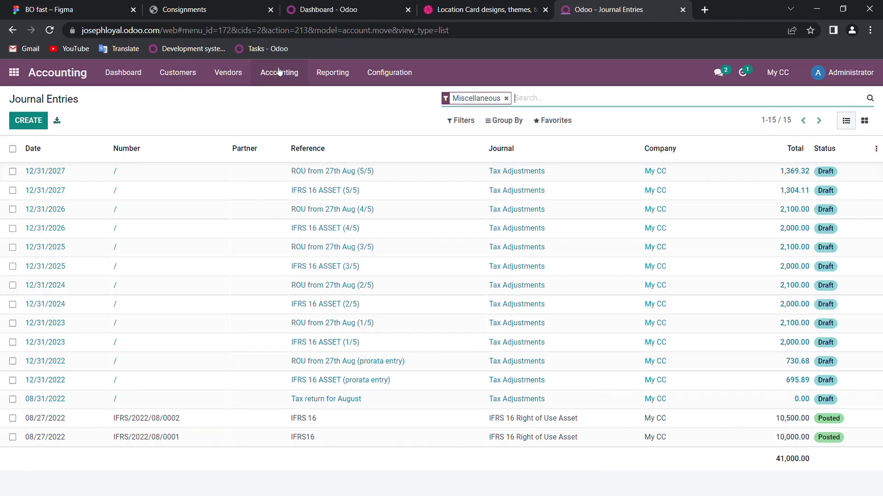
- Create a journal entry with the number JRNL / IFRS 16 and set its journal to IFRS 16 Right of Use Asset
click(28, 121)
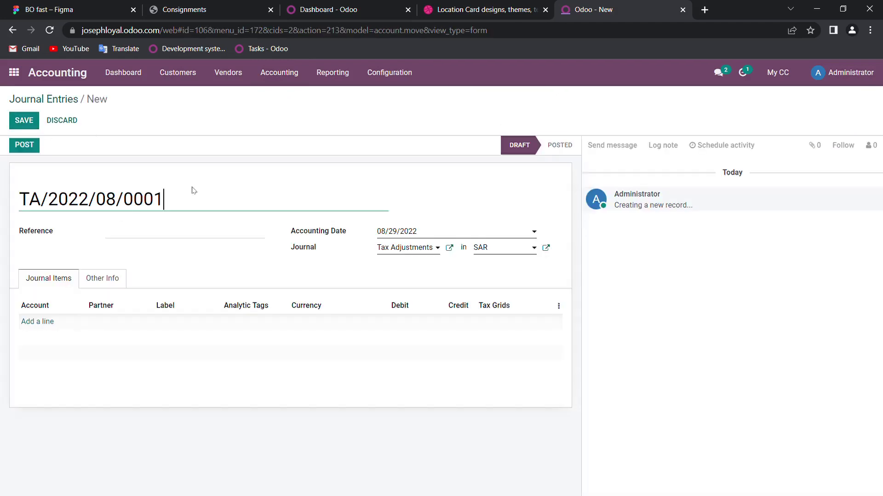
triple_click(171, 211)
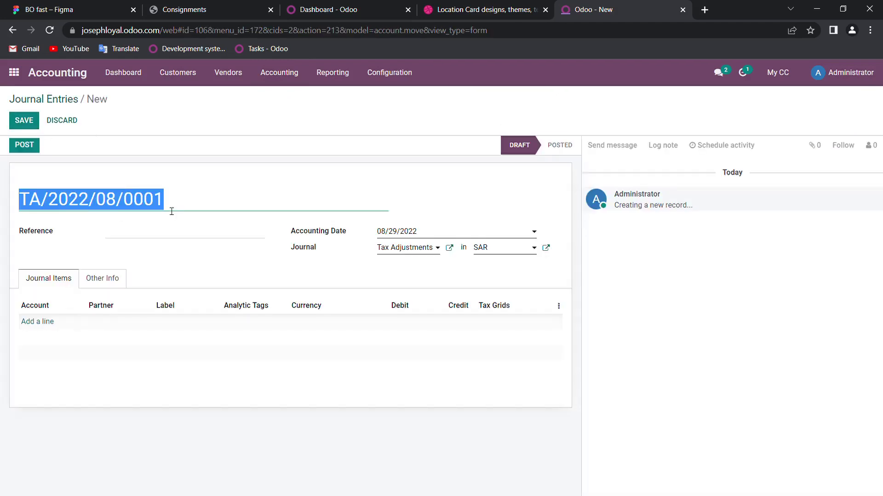
text(IF)
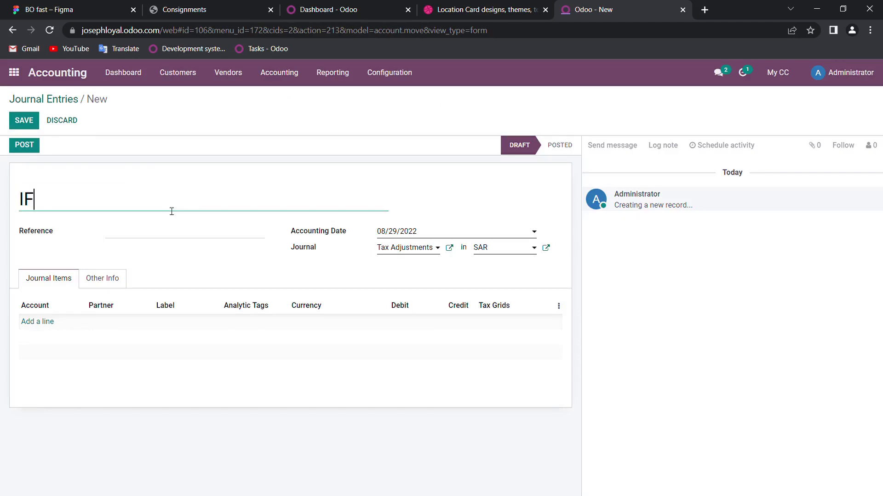
key(BackSpace)
key(BackSpace)
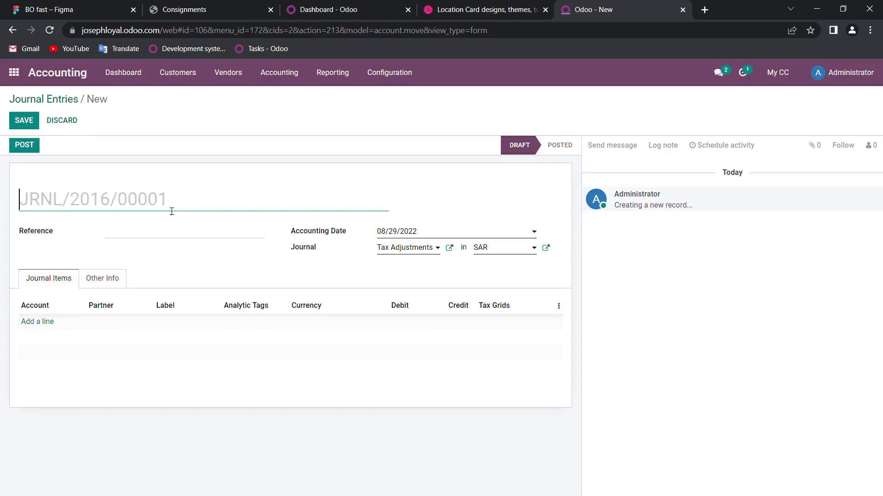
text(JRN)
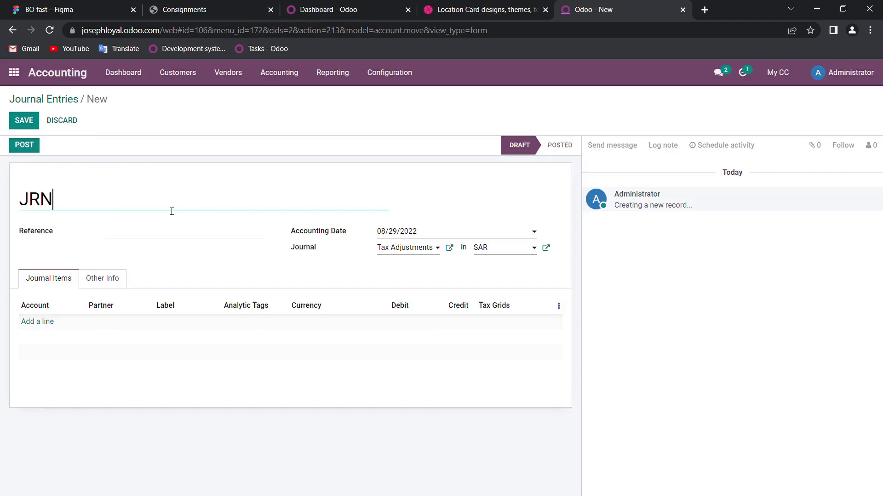
text(L / IFRS 16)
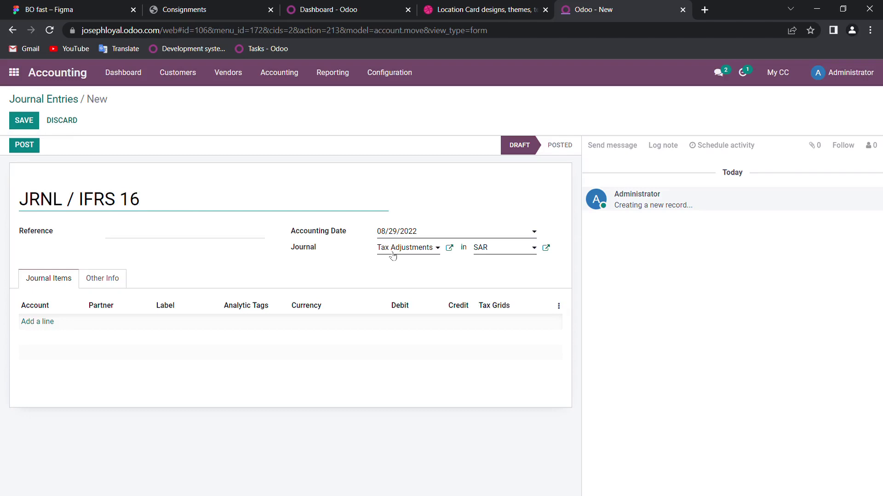
click(394, 250)
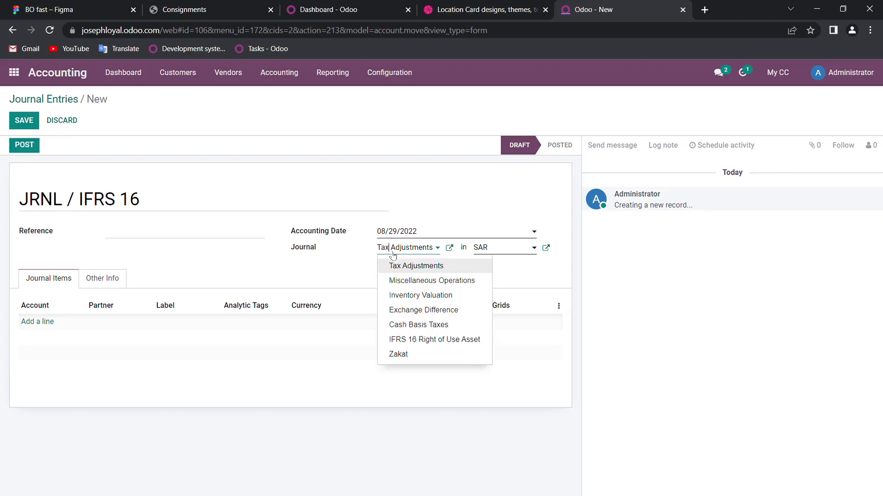
click(402, 340)
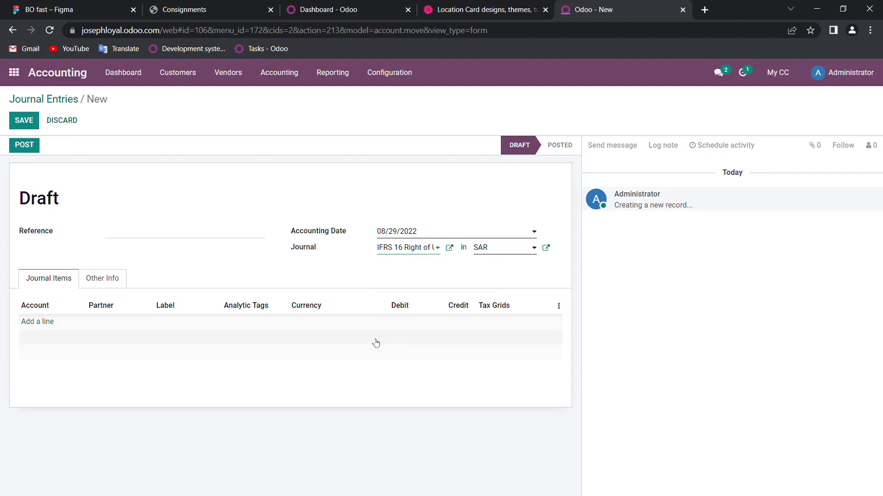
- Start a new account from the entry's first line, with code 400020 and the name RENT (IFRS 16)
click(37, 321)
click(32, 325)
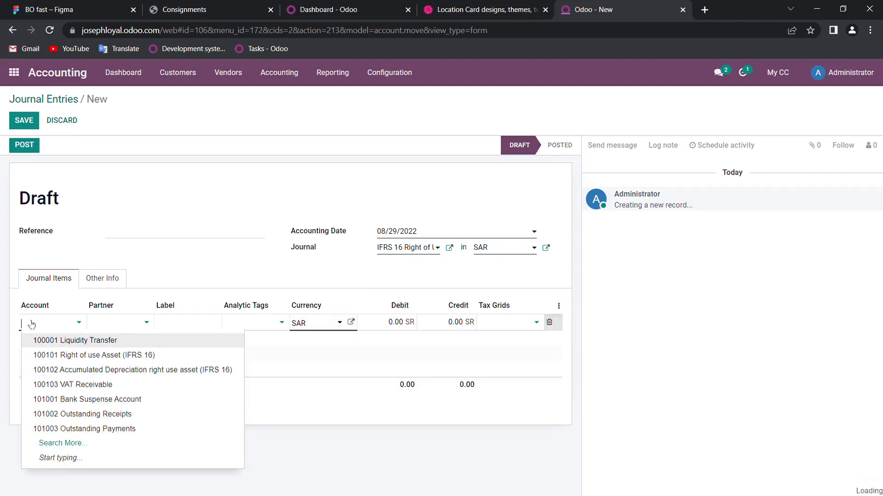
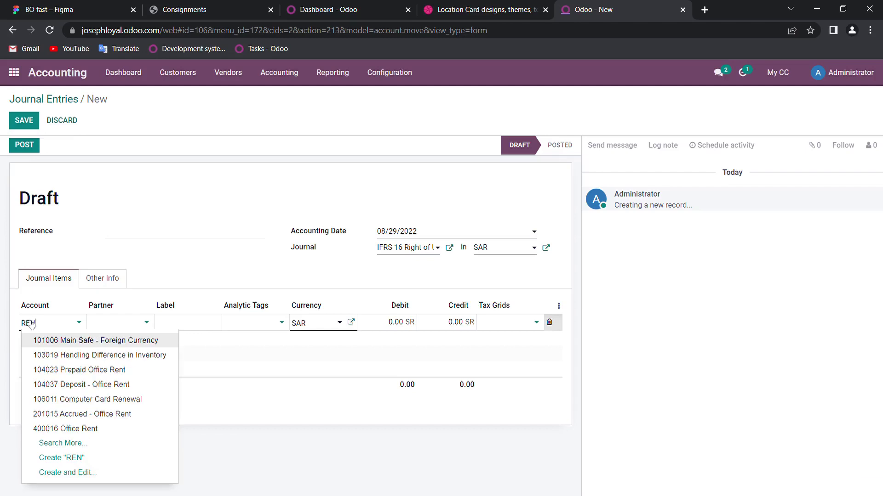
text(T)
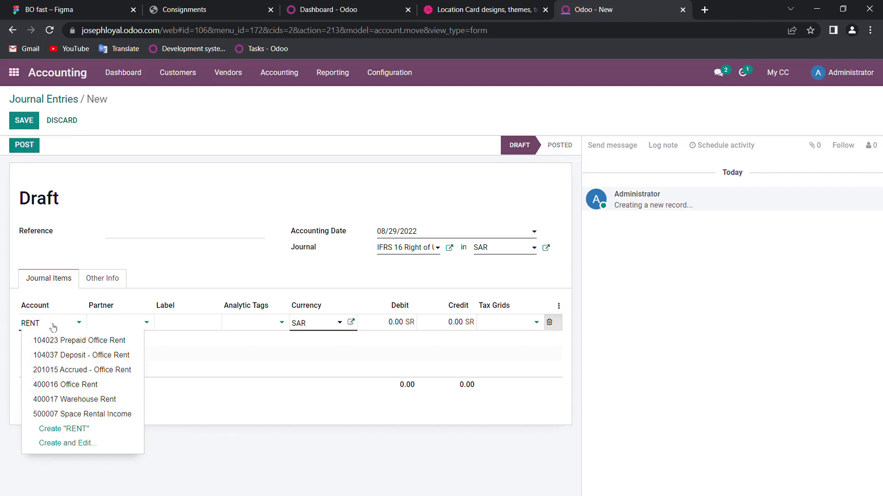
click(71, 429)
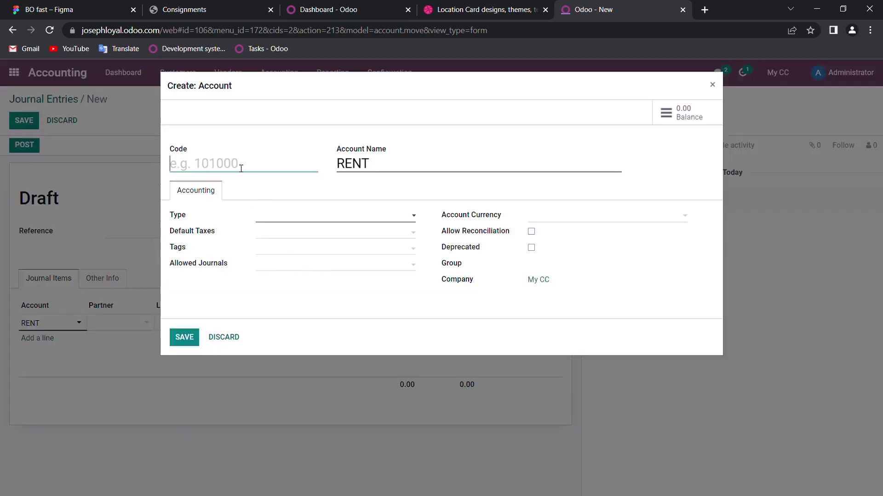
text(4000)
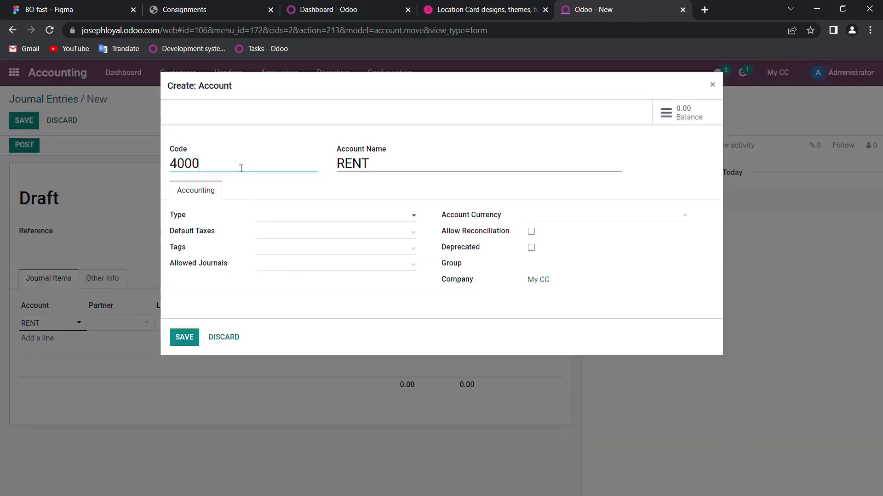
text(20)
click(381, 169)
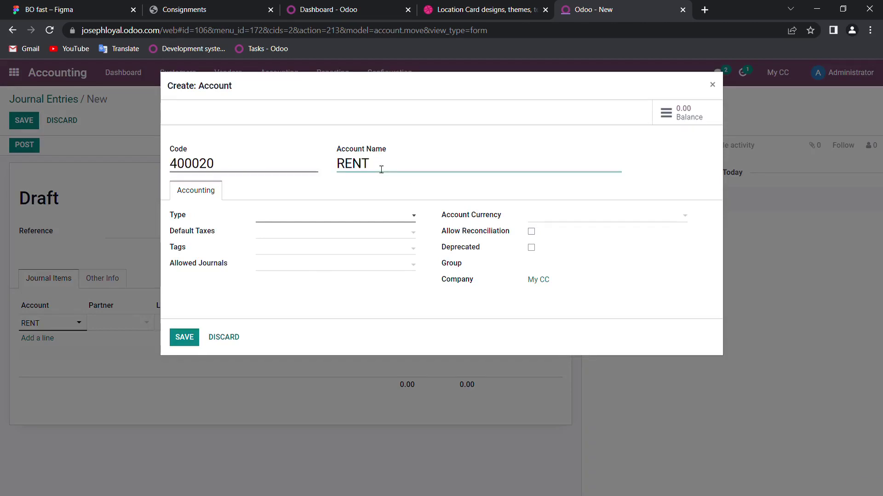
text((IFRS 16))
- Set the new account's type to Expenses, remove its default Purchase Tax 15%, and try to save it
click(294, 216)
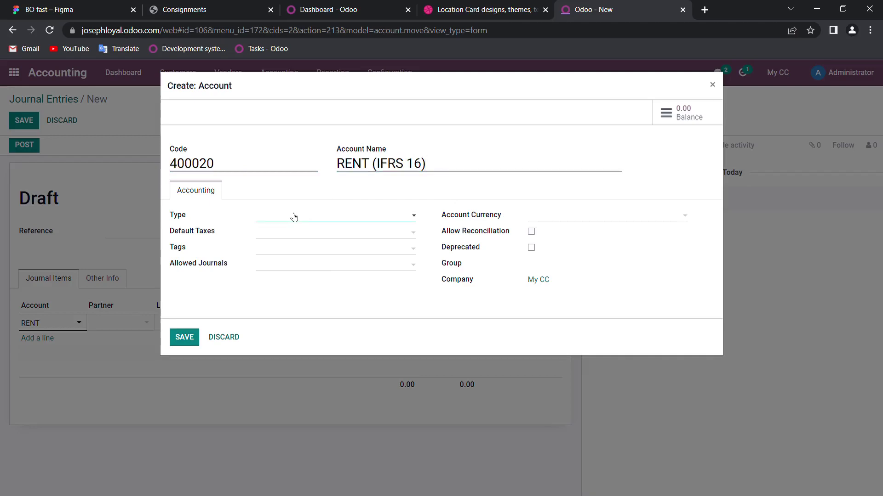
key(e)
key(e)
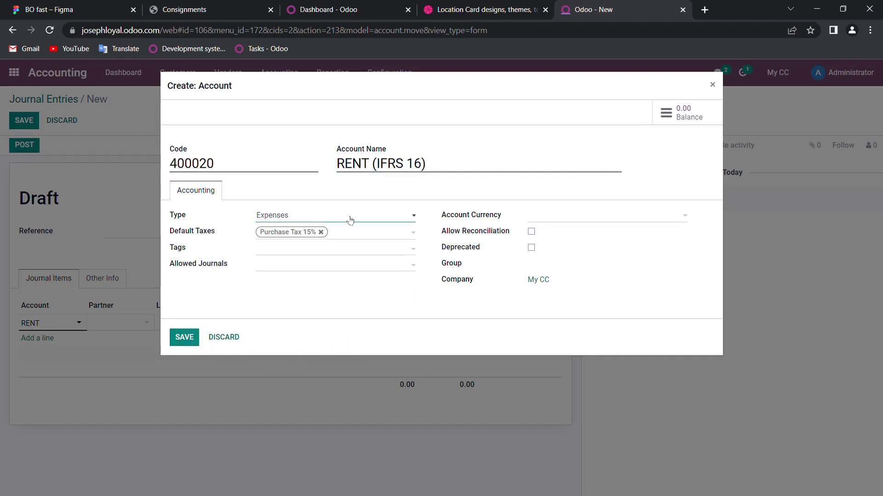
click(326, 234)
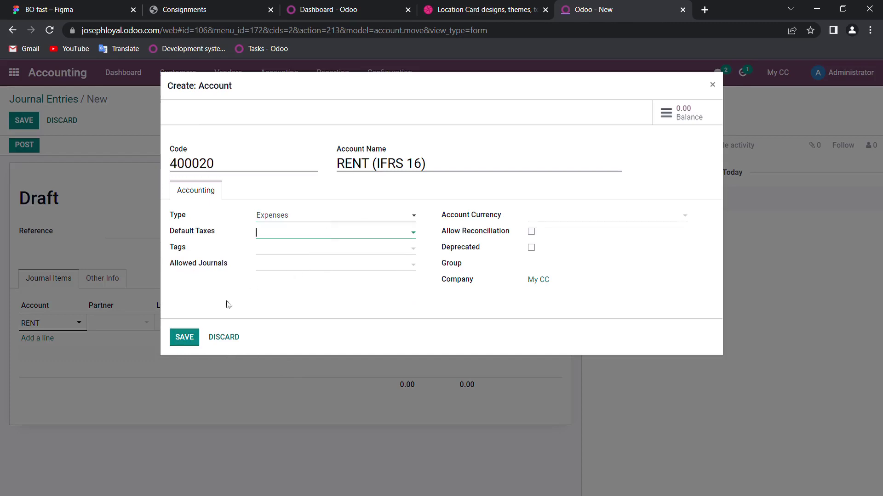
click(186, 339)
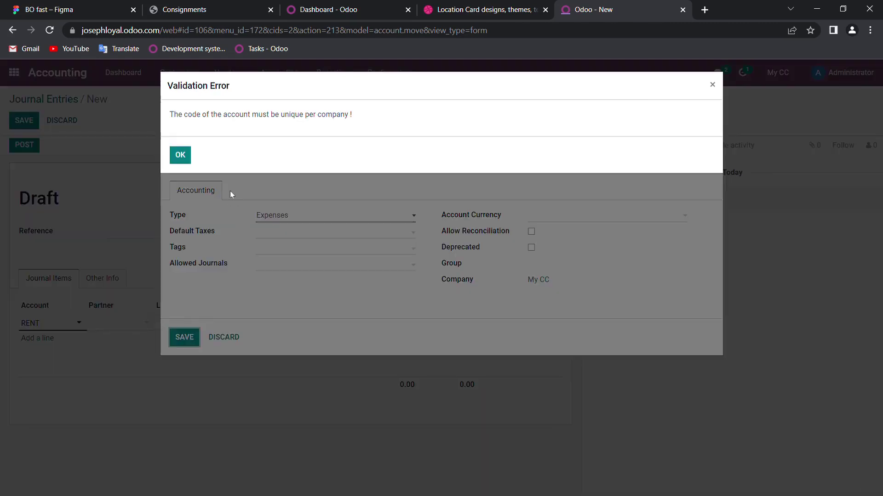
- Change the new account's code to 400030 and try to save it
click(180, 156)
click(241, 168)
key(BackSpace)
key(BackSpace)
text(30)
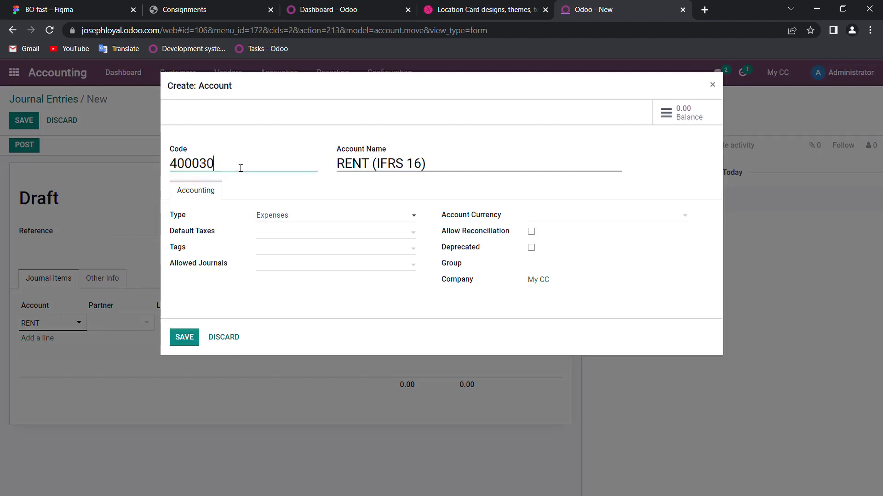
click(187, 336)
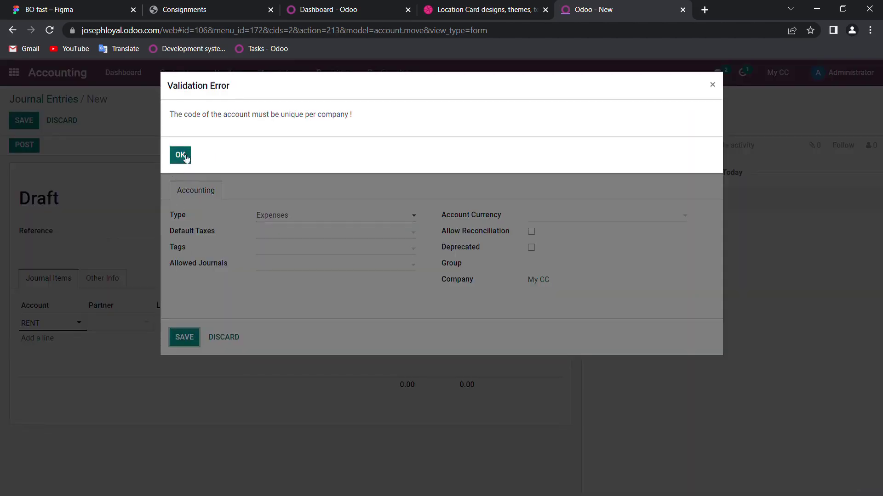
- Set the new account's code to 400401 and save the account to the journal line
click(180, 156)
click(217, 172)
key(BackSpace)
key(BackSpace)
key(BackSpace)
text(401)
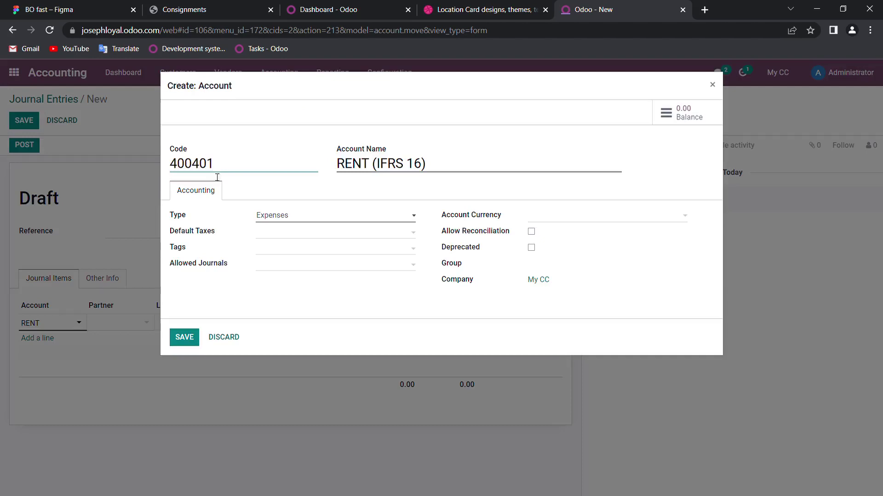
click(184, 338)
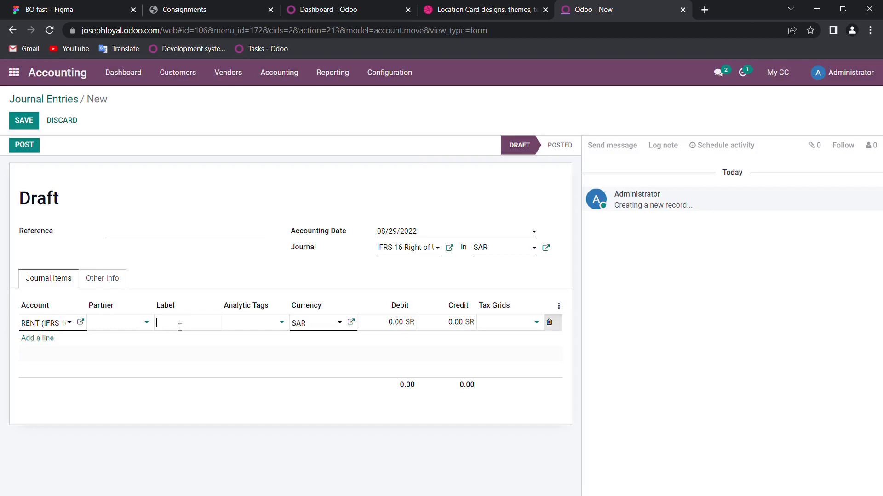
- Label the RENT (IFRS 16) line RENT of ROU and set its debit to 500 SR
text(RENT of ROU)
click(387, 324)
text(500)
- Add a balancing credit line on account 105001 Cash and post the journal entry
click(33, 341)
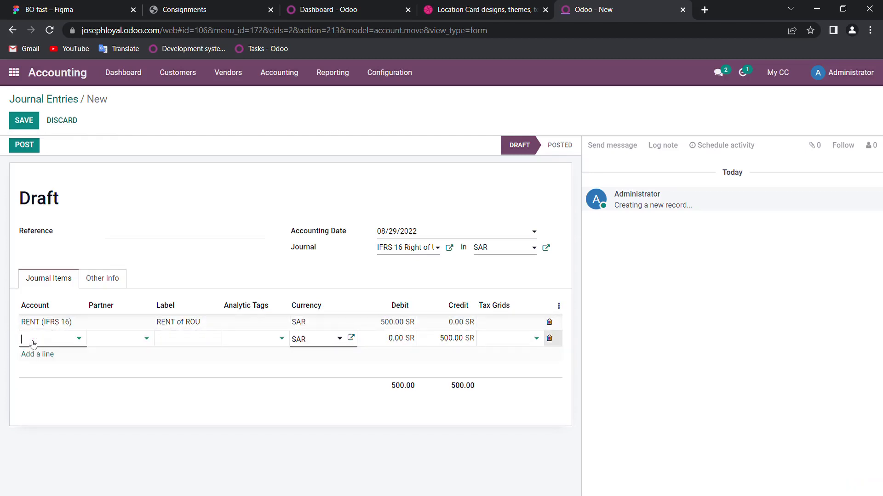
text(cash)
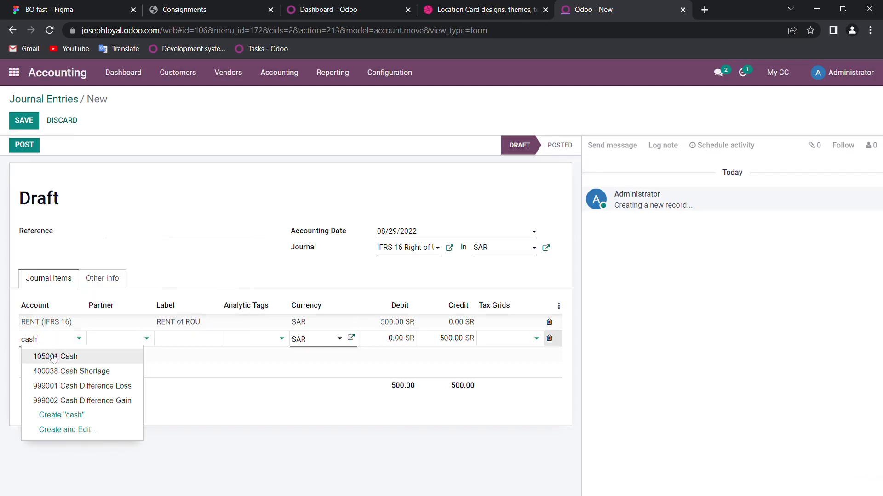
click(52, 356)
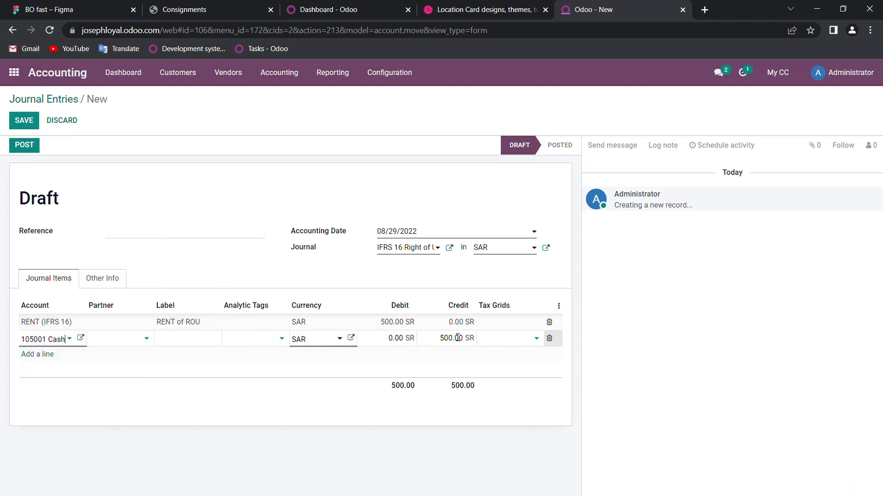
click(27, 145)
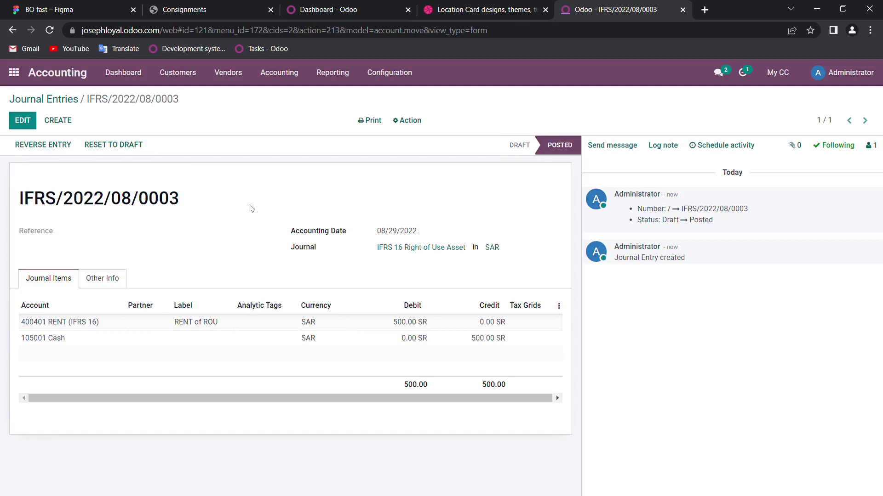
- Open the IFRS 16 ASSET record and examine its values, accounts and depreciation board, then save it
click(272, 78)
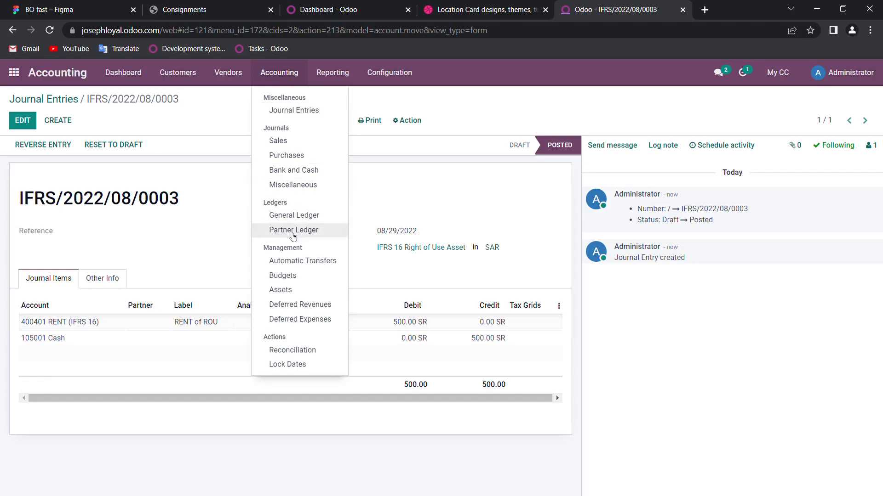
click(288, 292)
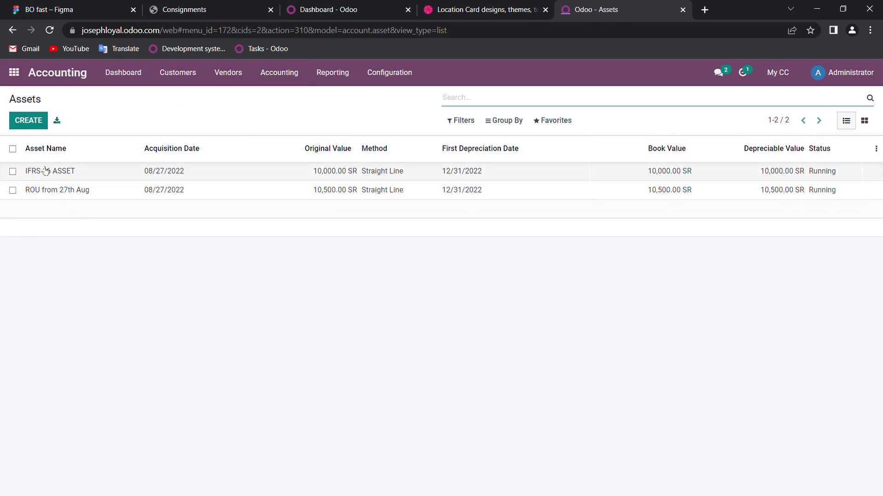
click(45, 172)
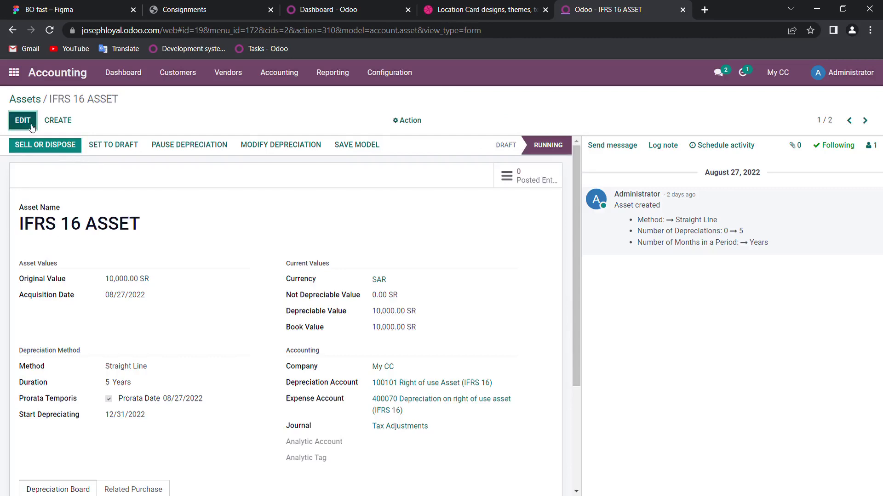
click(29, 124)
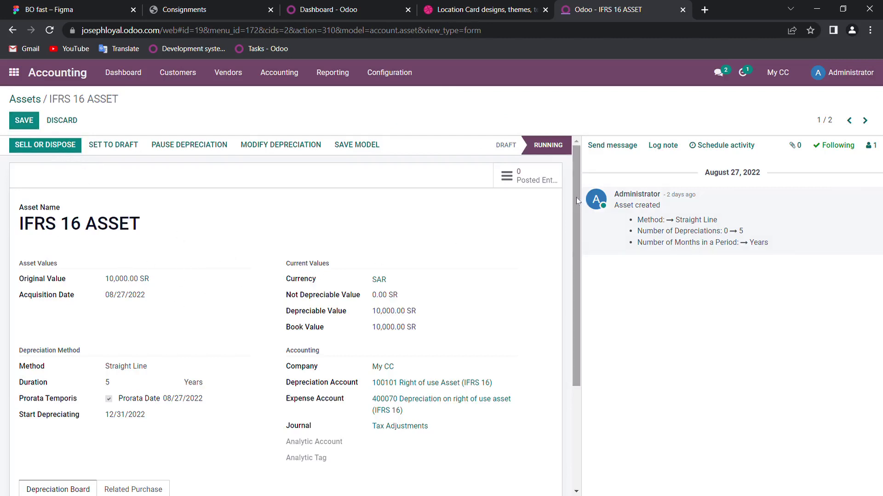
drag(577, 201, 578, 298)
scroll(572, 281, up, 2)
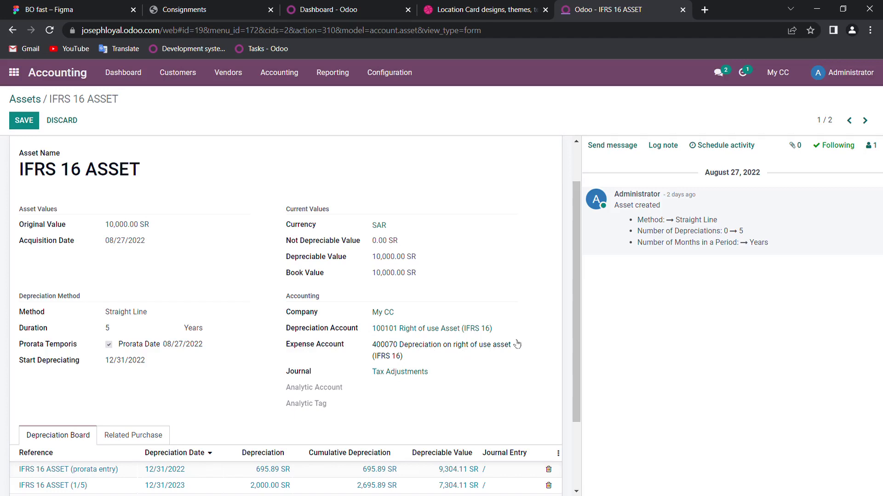
drag(577, 260, 573, 354)
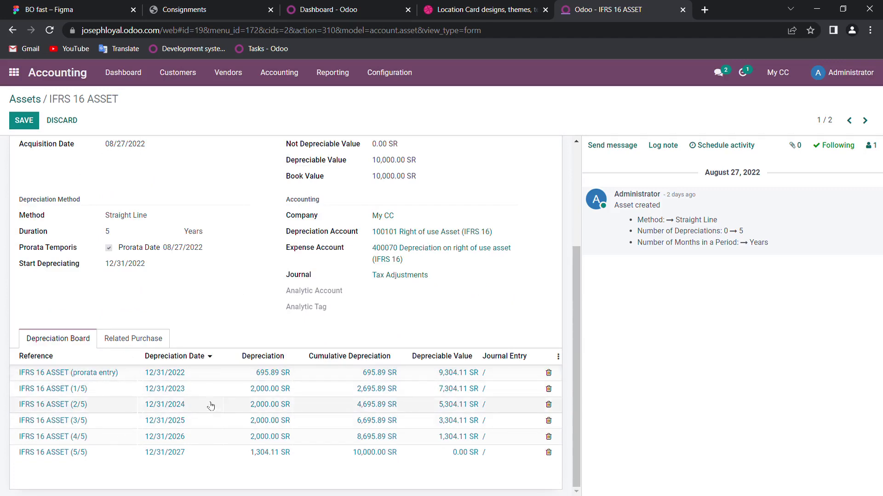
click(24, 122)
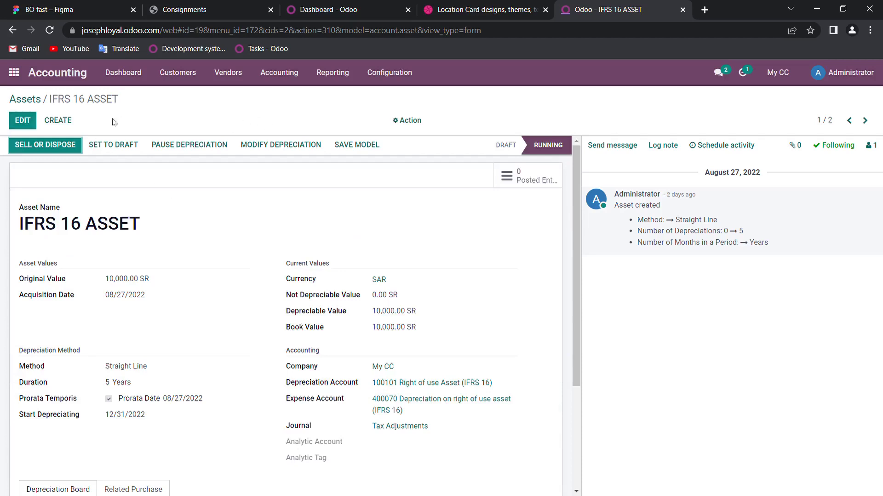
- Open the asset's linked journal entries and inspect the prorata entry dated 12/31/2022
click(517, 184)
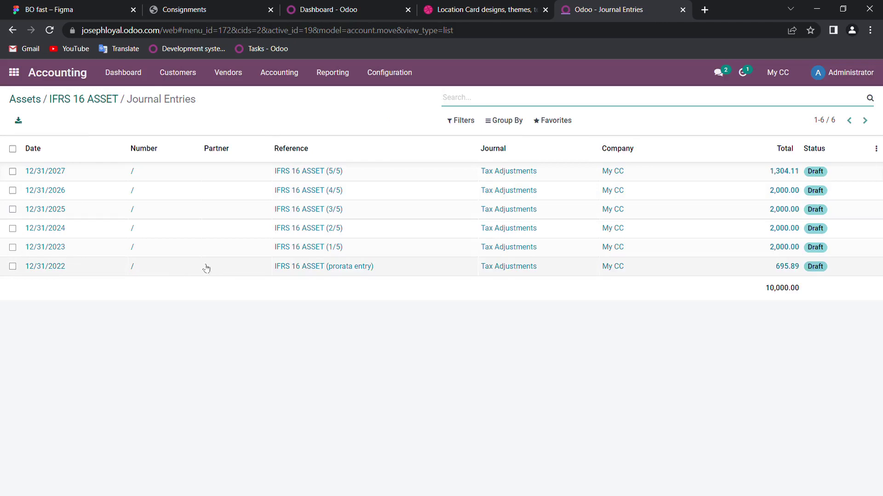
click(59, 271)
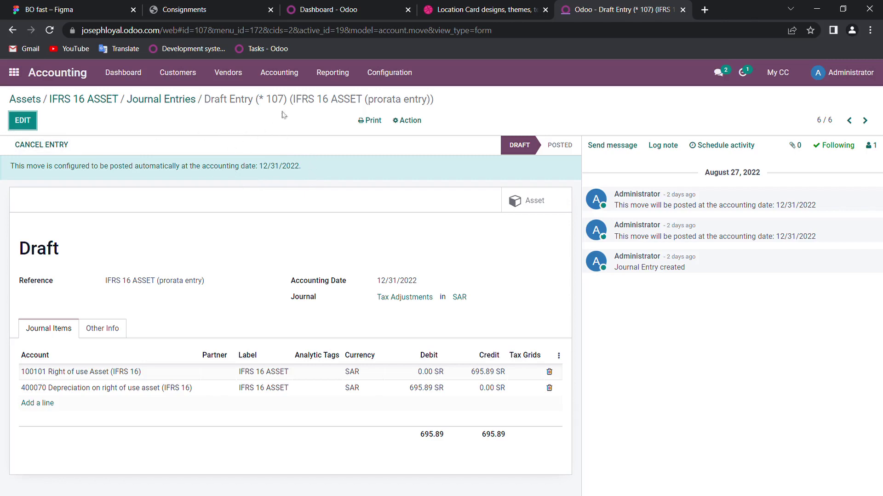
- Open the Balance Sheet report and expand Plus Fixed Assets and Current Liabilities to examine their IFRS 16 accounts
click(341, 76)
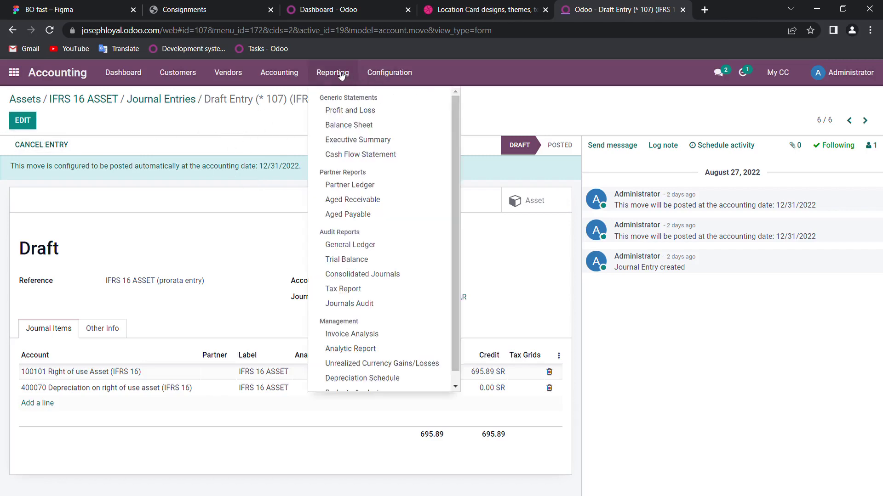
click(344, 125)
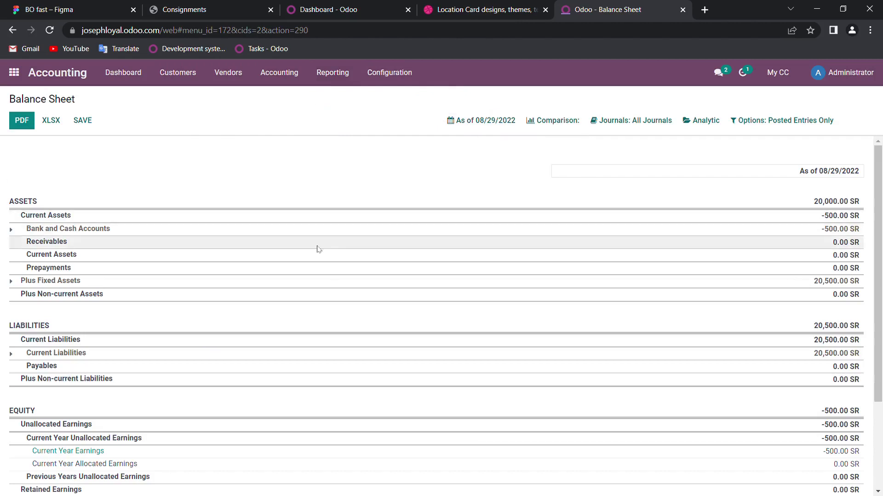
click(49, 286)
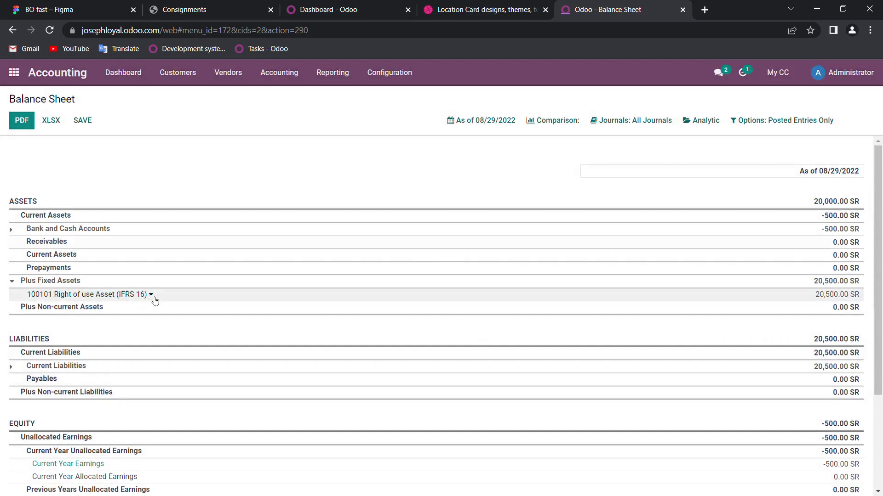
click(37, 368)
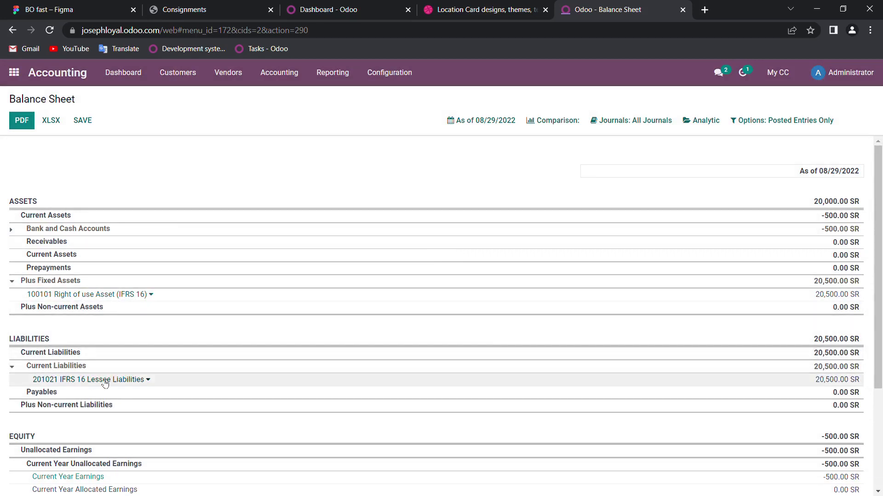